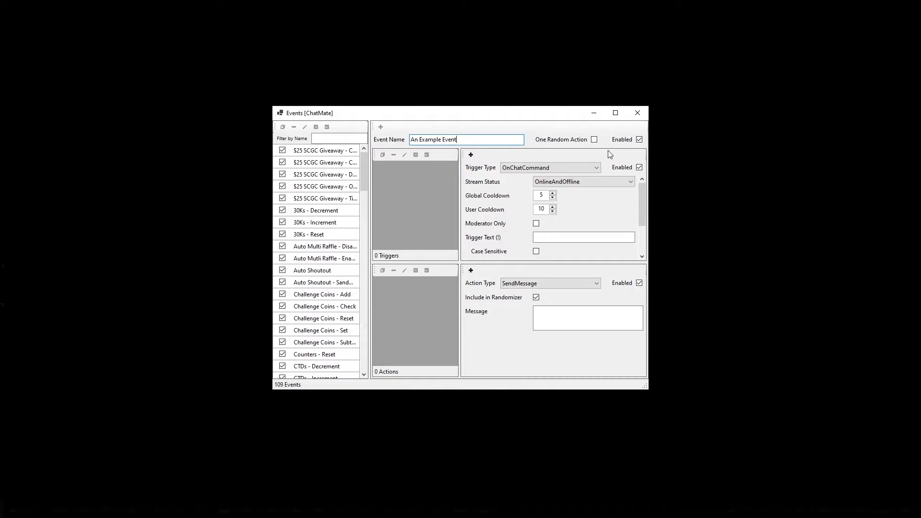
# Step: Review the available trigger types and stream status options, keeping OnChatCommand and choosing OnlineAndOffline
pyautogui.click(597, 167)
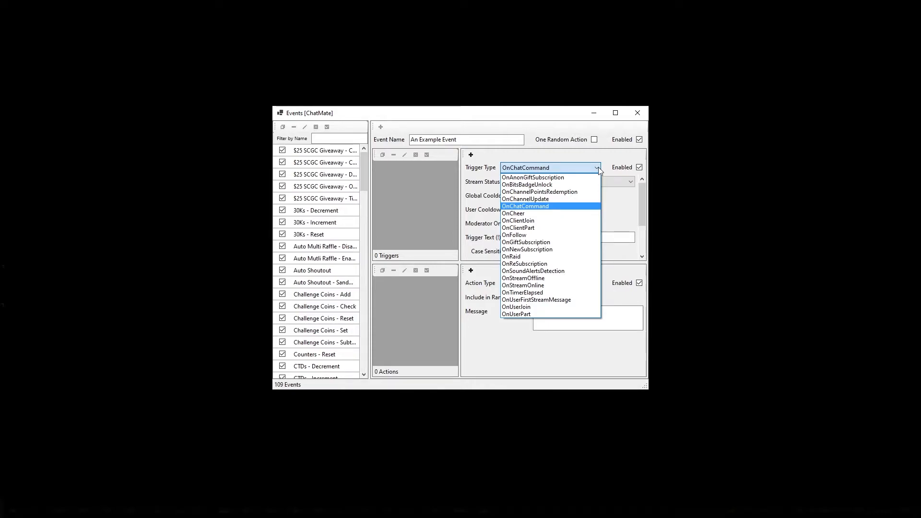
pyautogui.click(629, 152)
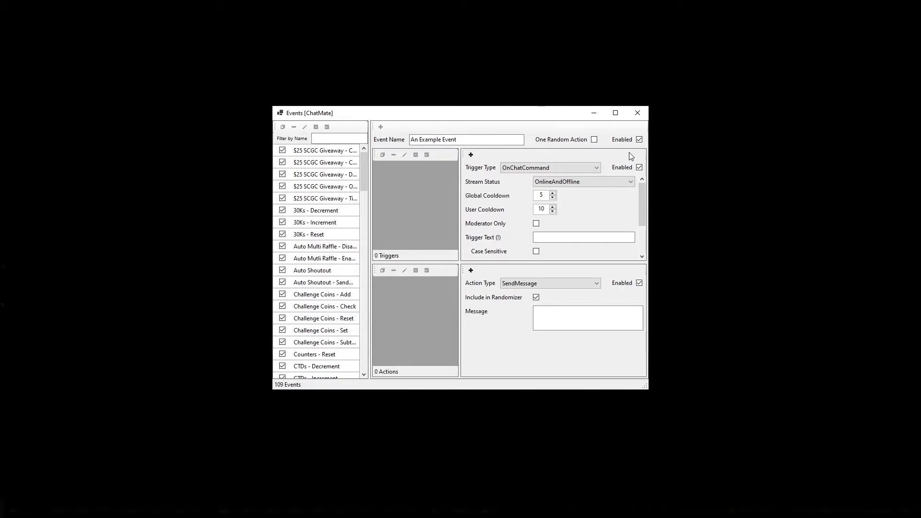
pyautogui.click(630, 182)
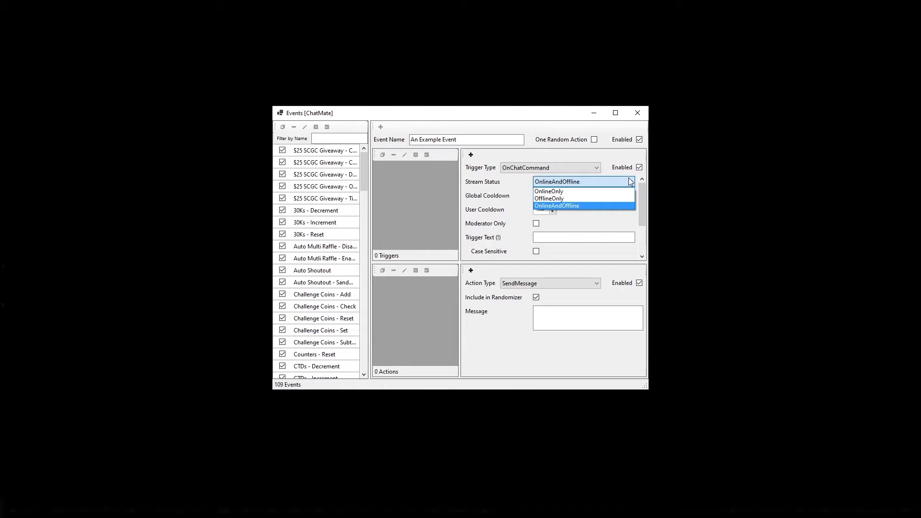
pyautogui.click(630, 206)
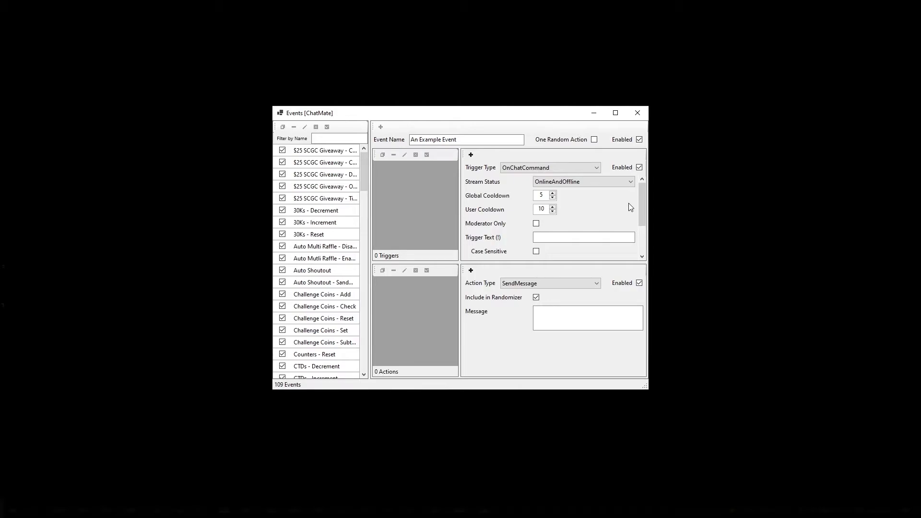
# Step: Add an OnChatCommand trigger with the trigger text "test", case sensitivity off and no currency cost
pyautogui.click(608, 236)
pyautogui.write('test')
pyautogui.scroll(-2, 598, 222)
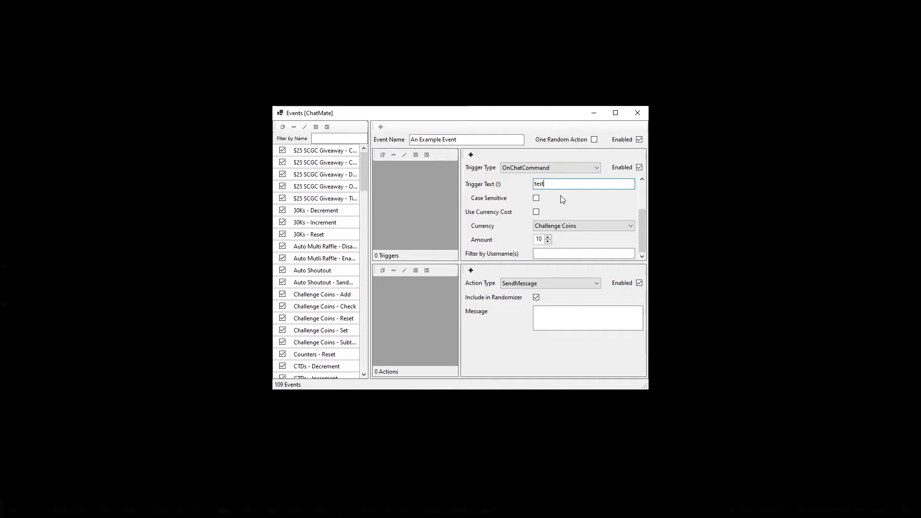
pyautogui.click(536, 199)
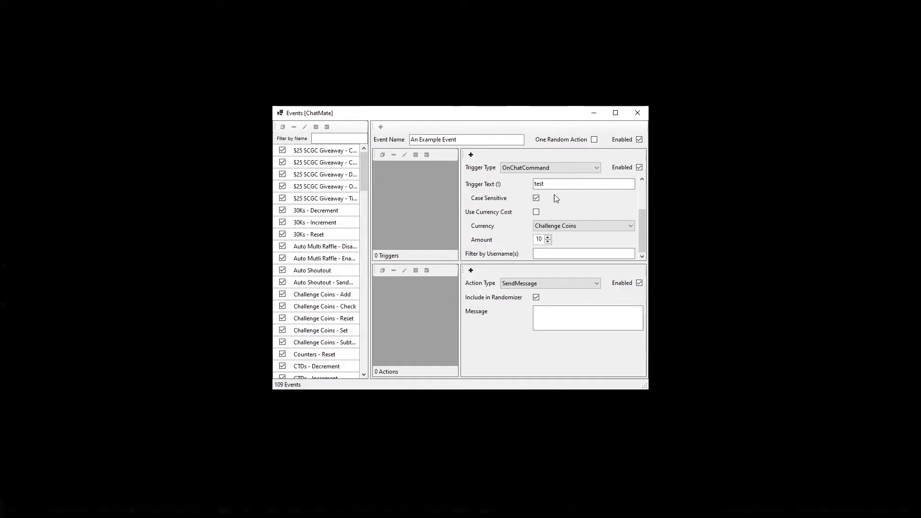
pyautogui.click(536, 199)
pyautogui.click(623, 226)
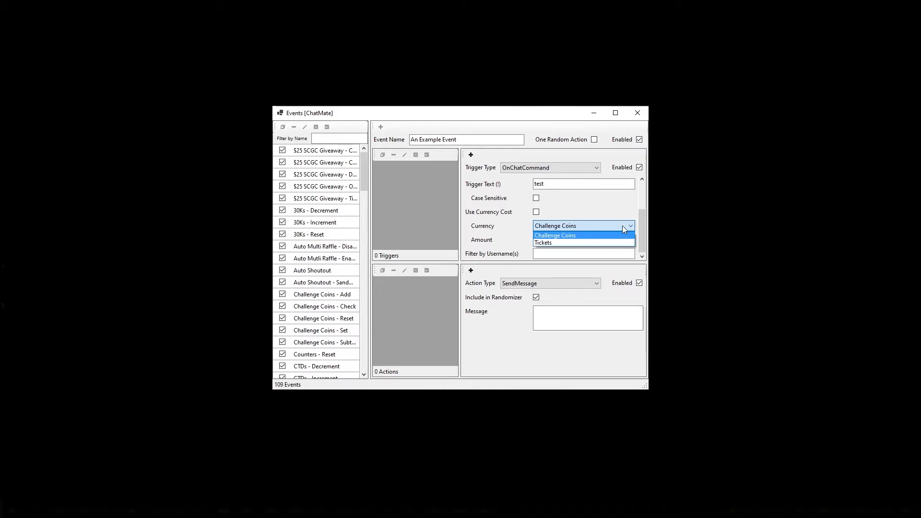
pyautogui.click(622, 226)
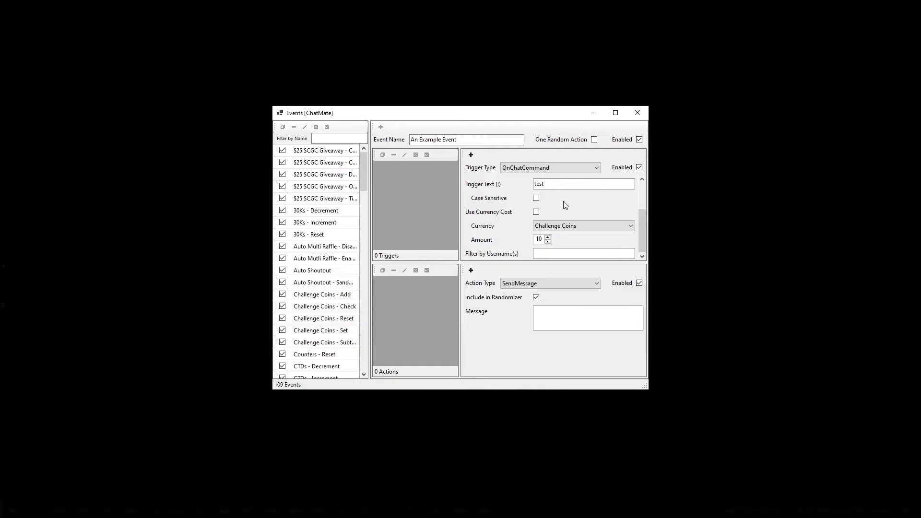
pyautogui.click(471, 154)
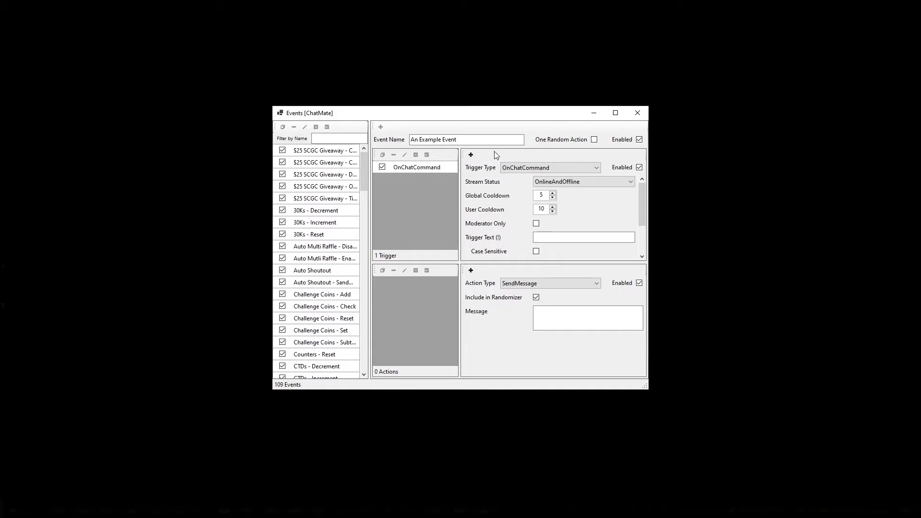
# Step: Open the OnChatCommand trigger for editing to review its settings, and cancel the edit
pyautogui.click(412, 168)
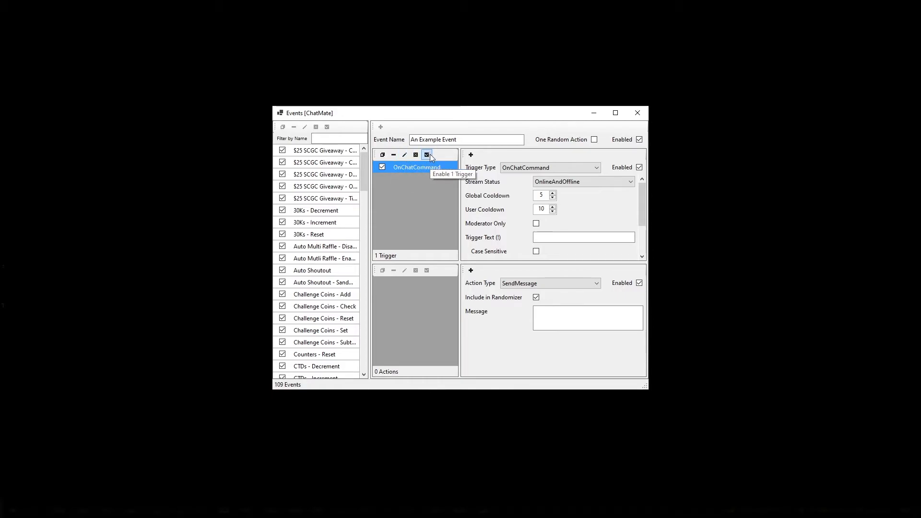
pyautogui.click(404, 154)
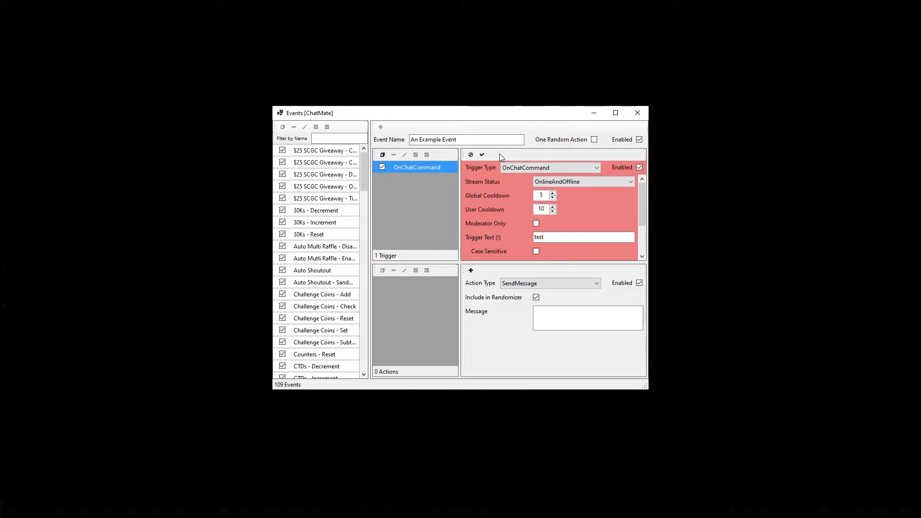
pyautogui.click(471, 155)
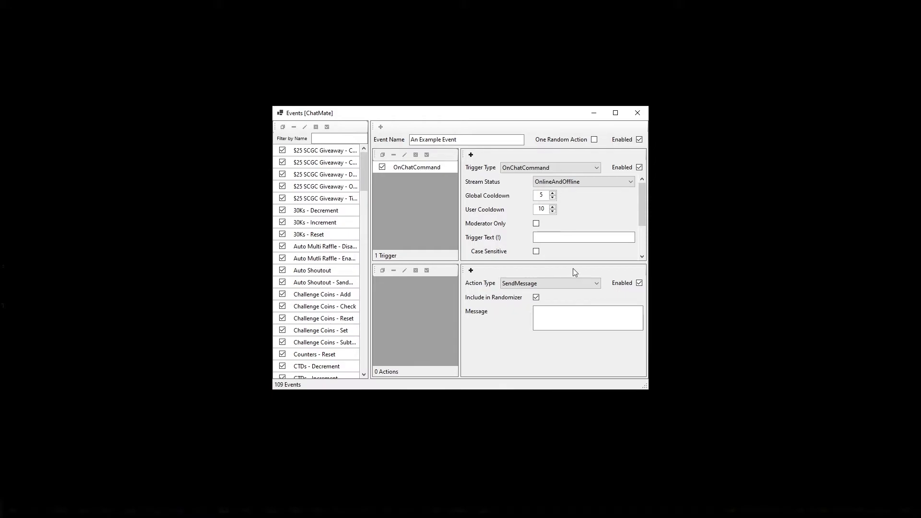
# Step: Add six SendMessage actions with empty messages and enable One Random Action for the event
pyautogui.click(596, 284)
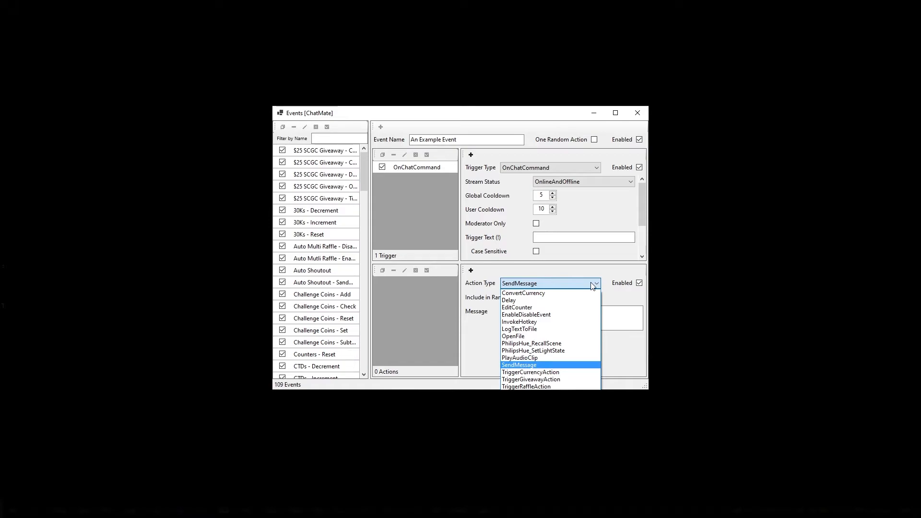
pyautogui.click(595, 285)
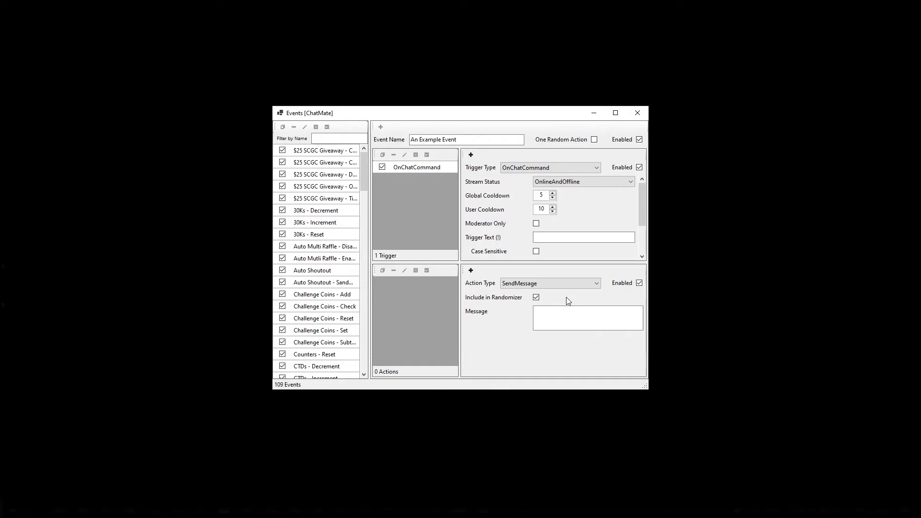
pyautogui.click(473, 269)
pyautogui.click(472, 270)
pyautogui.click(473, 270)
pyautogui.click(472, 270)
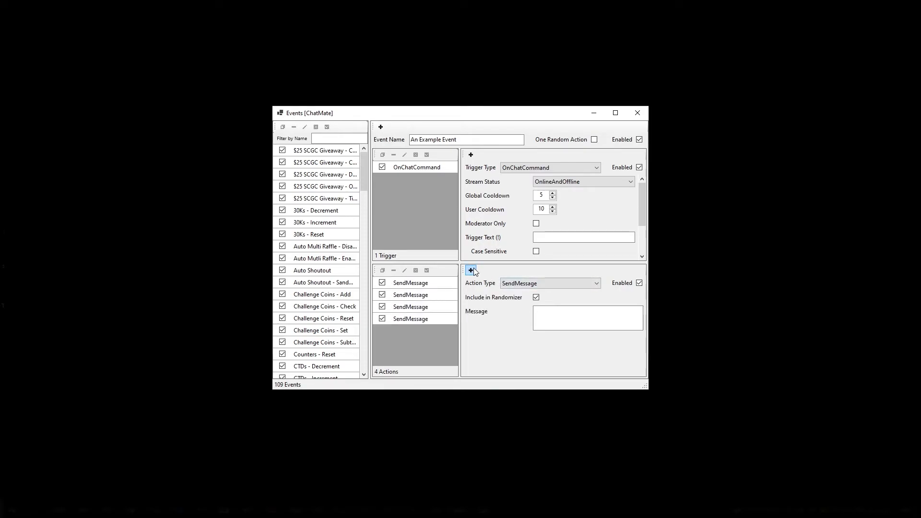
pyautogui.click(472, 270)
pyautogui.click(473, 269)
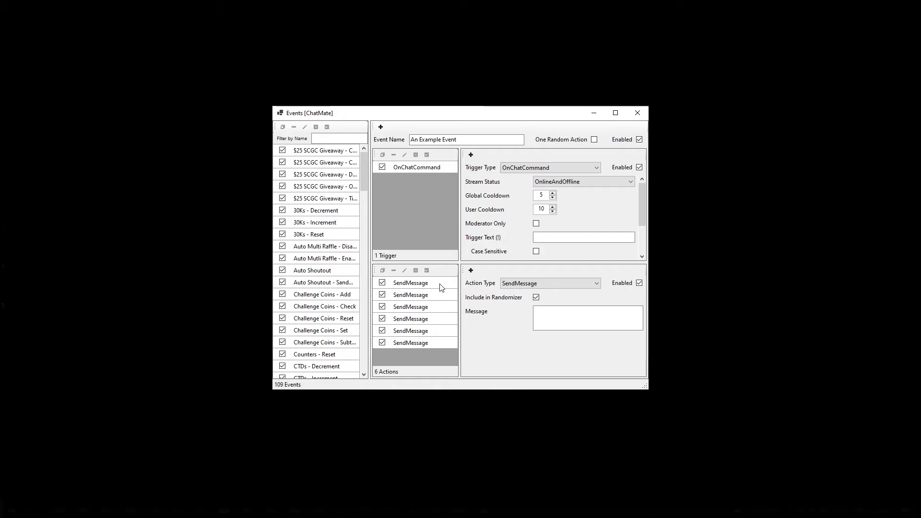
pyautogui.click(594, 140)
# Step: Remove all six SendMessage actions from the event
pyautogui.moveTo(402, 285); pyautogui.dragTo(428, 341)
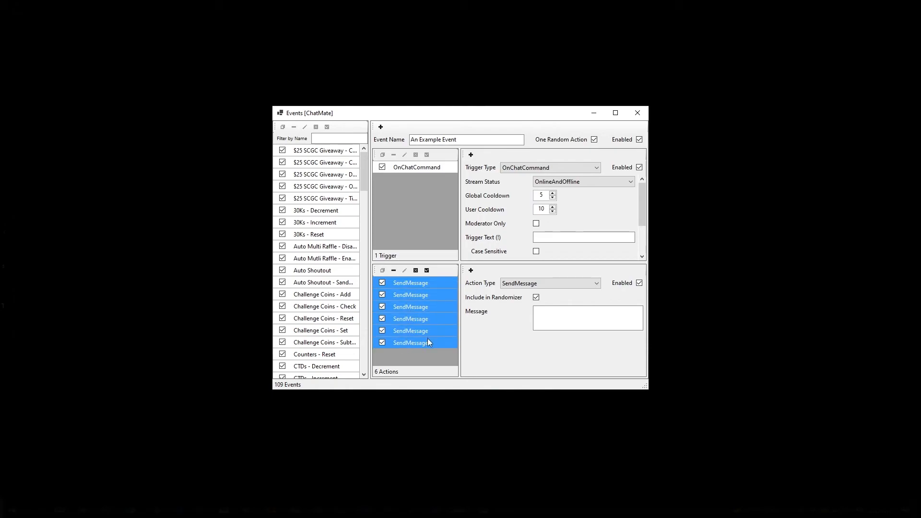
pyautogui.click(393, 271)
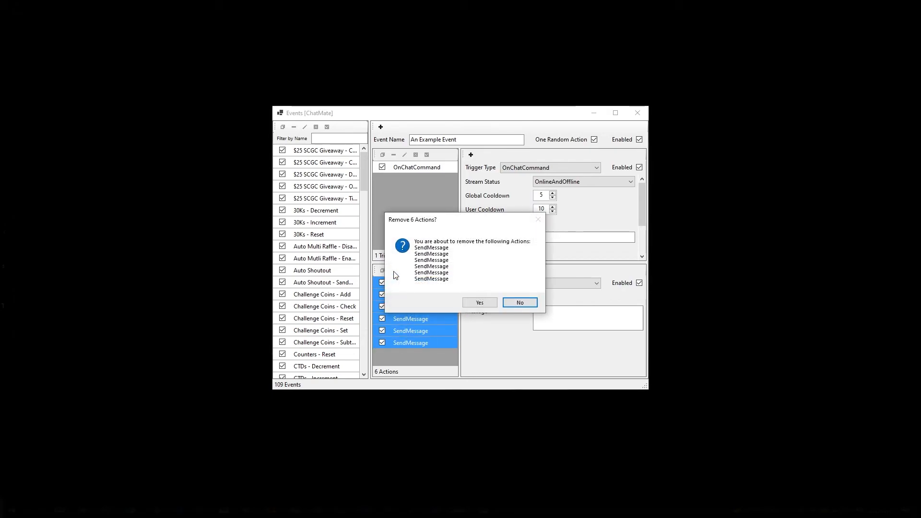
pyautogui.click(479, 303)
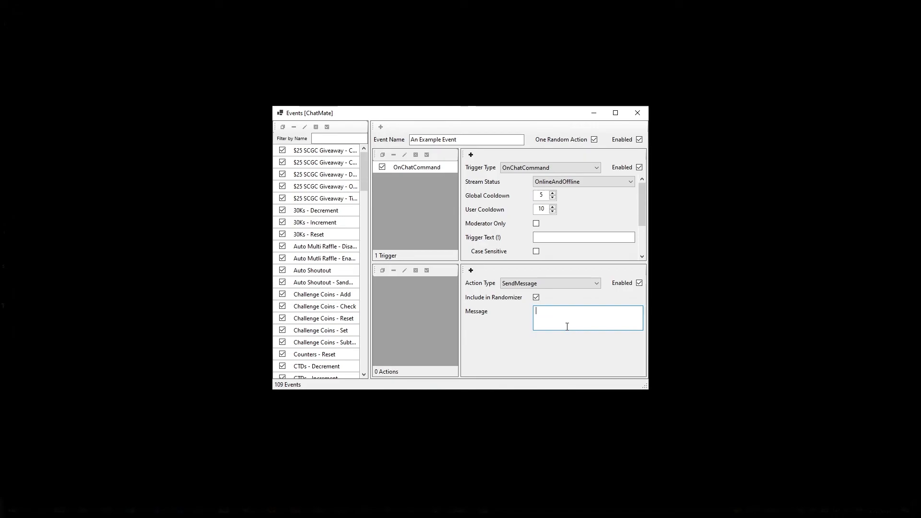
# Step: Add a SendMessage action with the message "This is a test" and add the finished event to the event list
pyautogui.write('his is a test')
pyautogui.click(473, 268)
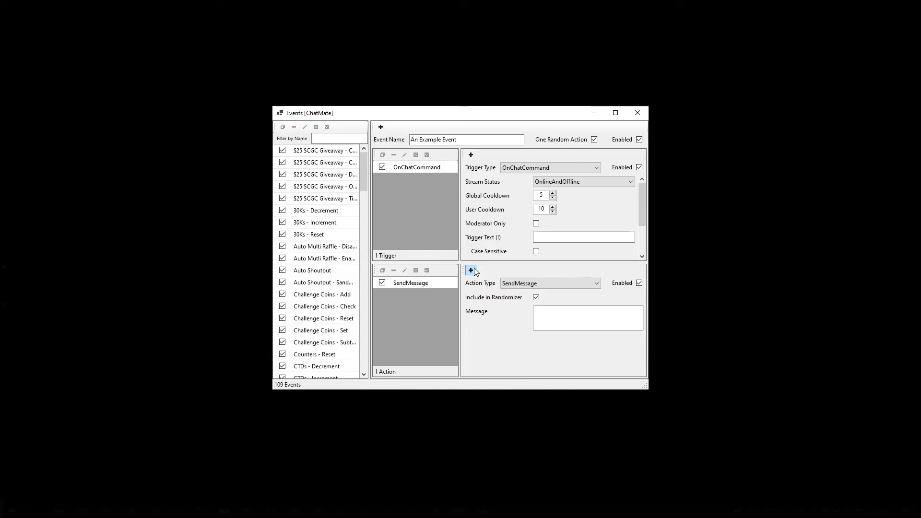
pyautogui.click(381, 128)
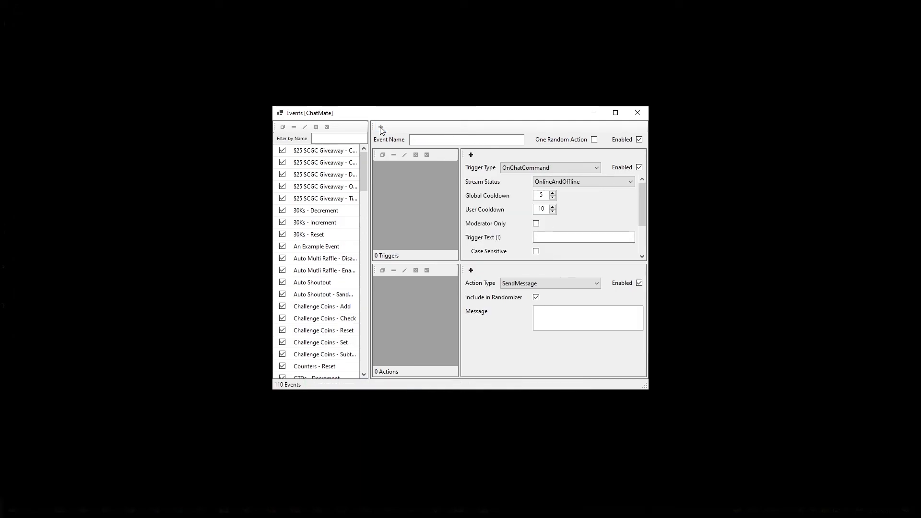
# Step: Edit the saved event "An Example Event" to disable One Random Action, and save the change
pyautogui.click(312, 247)
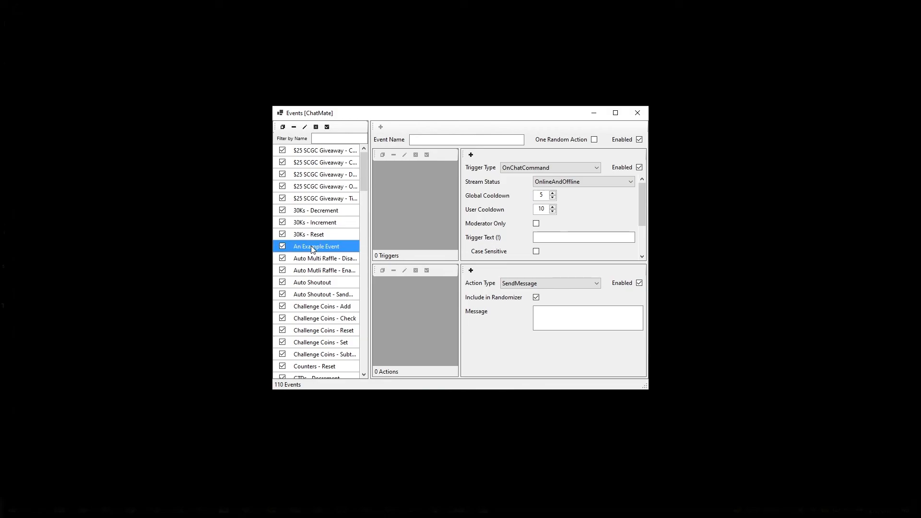
pyautogui.click(307, 130)
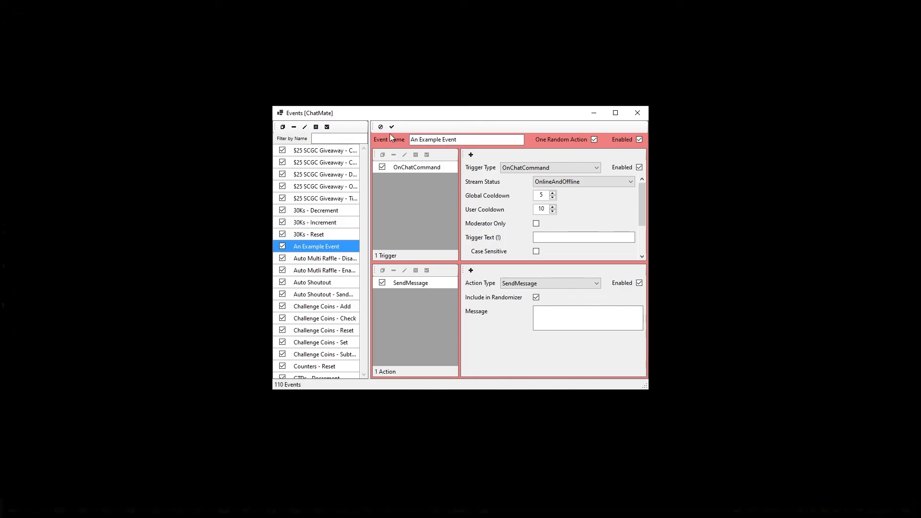
pyautogui.click(594, 139)
pyautogui.click(392, 127)
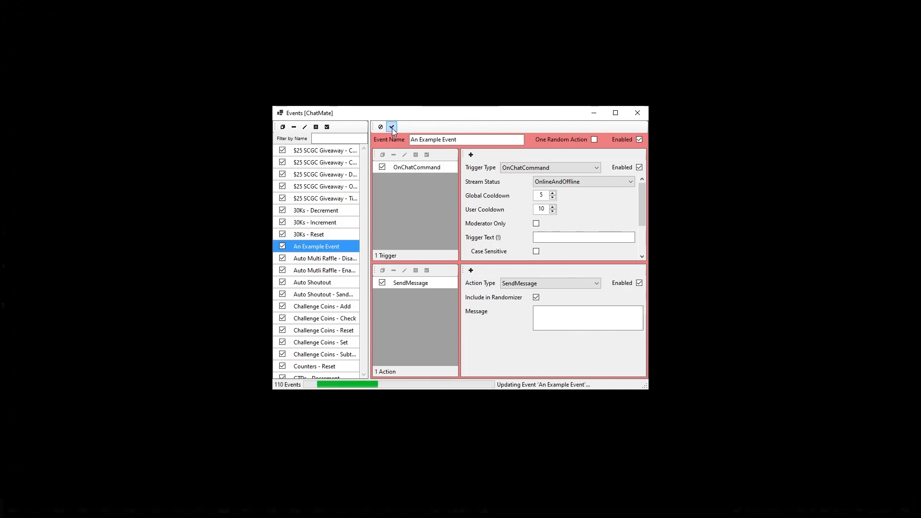